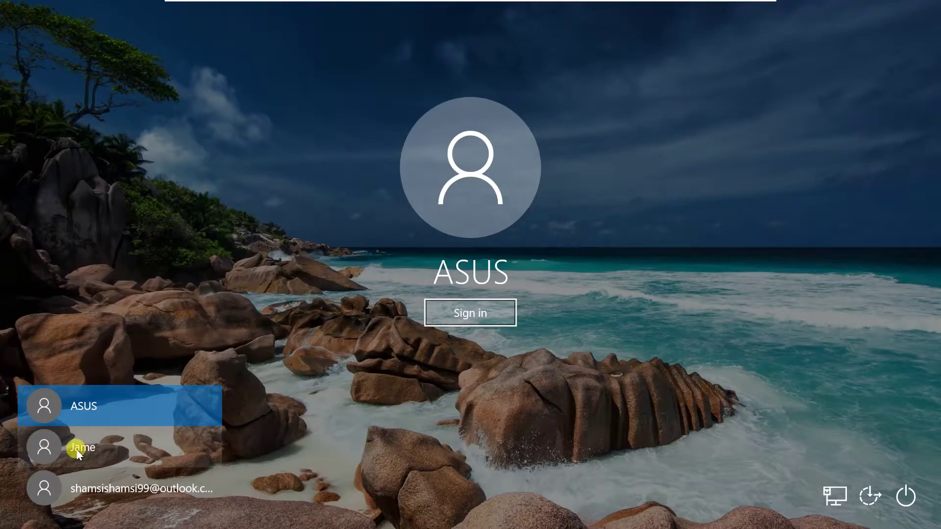
Pick the Jame account on the lock screen and sign in to the desktop.
left_click(77, 454)
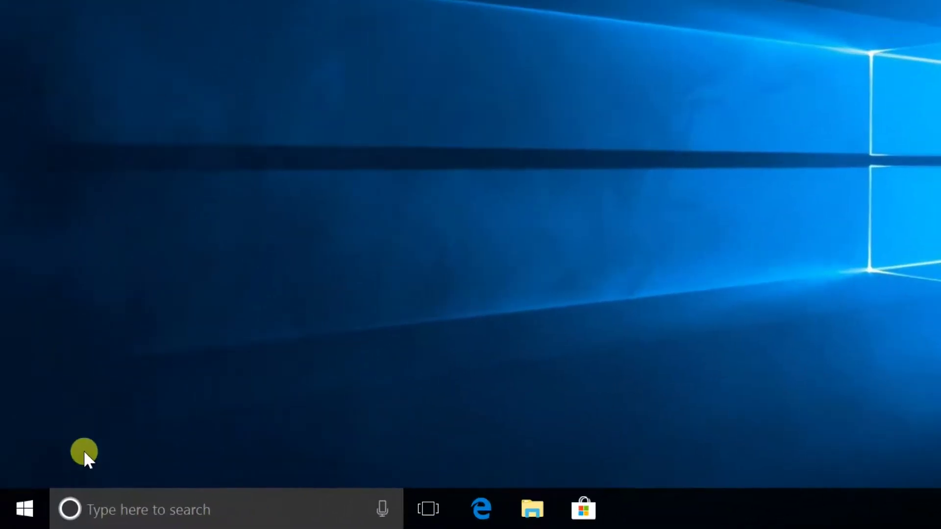
Go to Settings > Accounts > Family & other people and start adding another person.
left_click(24, 512)
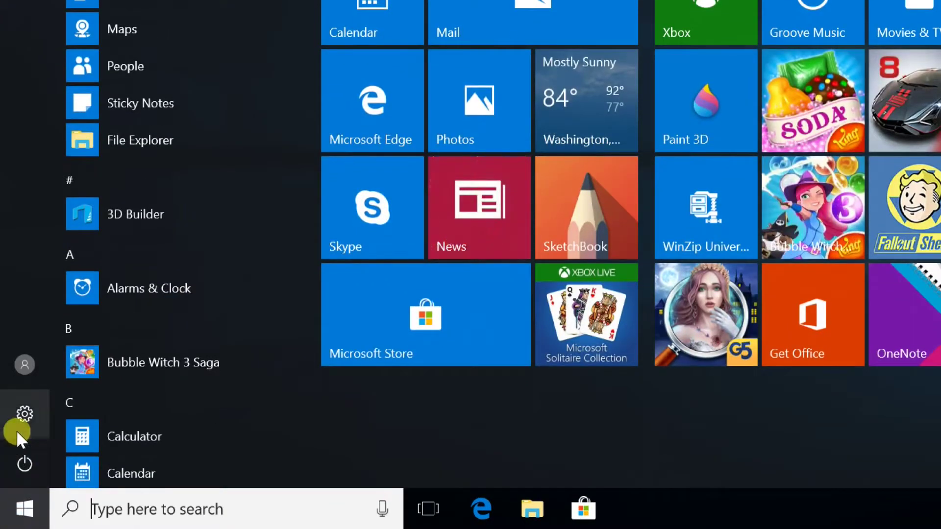
left_click(28, 412)
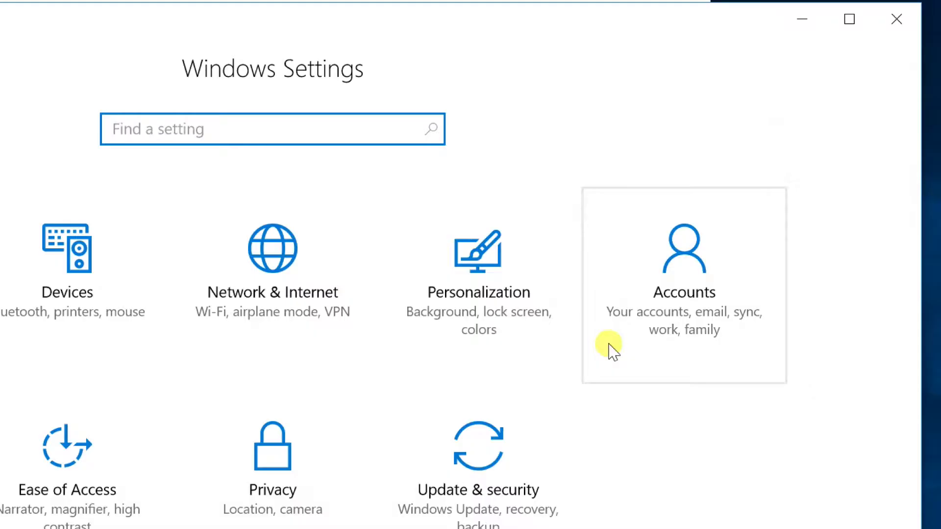
left_click(687, 296)
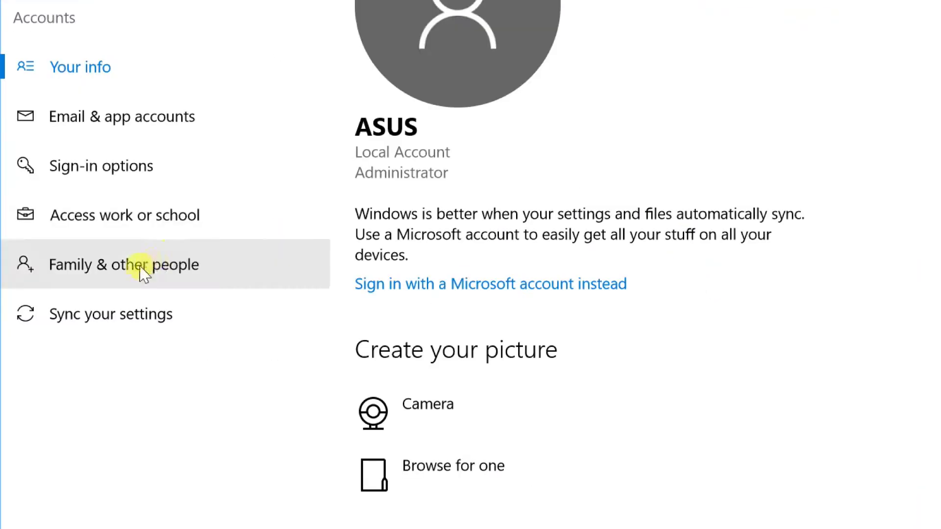
left_click(139, 270)
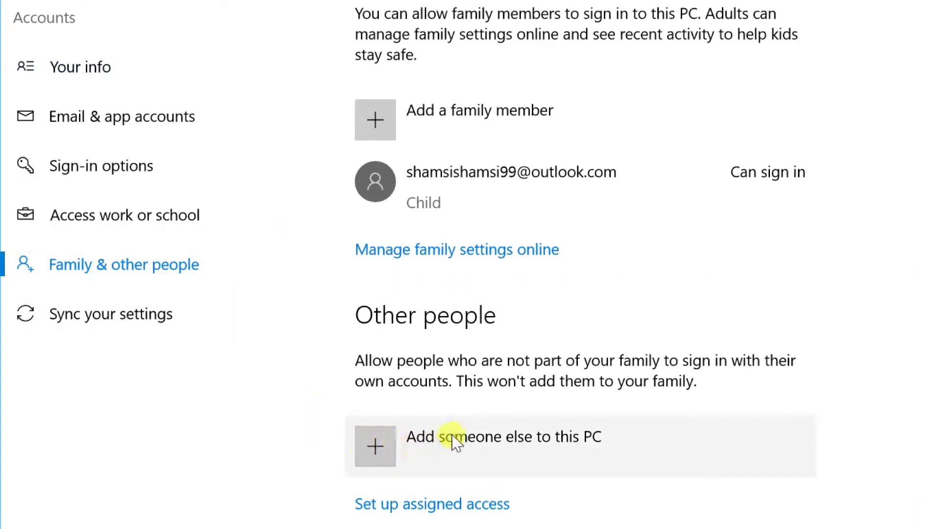
left_click(371, 444)
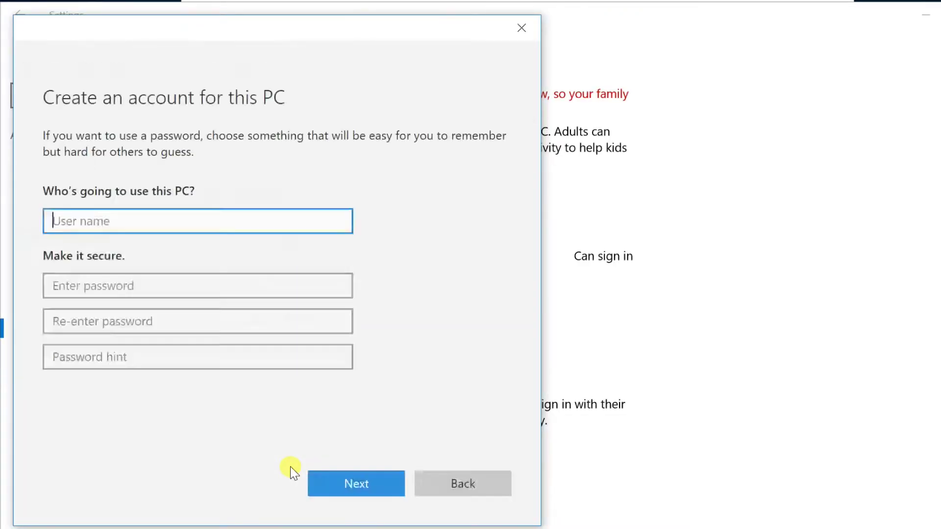
Enter user name Jame, a password, its confirmation and a password hint, then submit.
type("Jame")
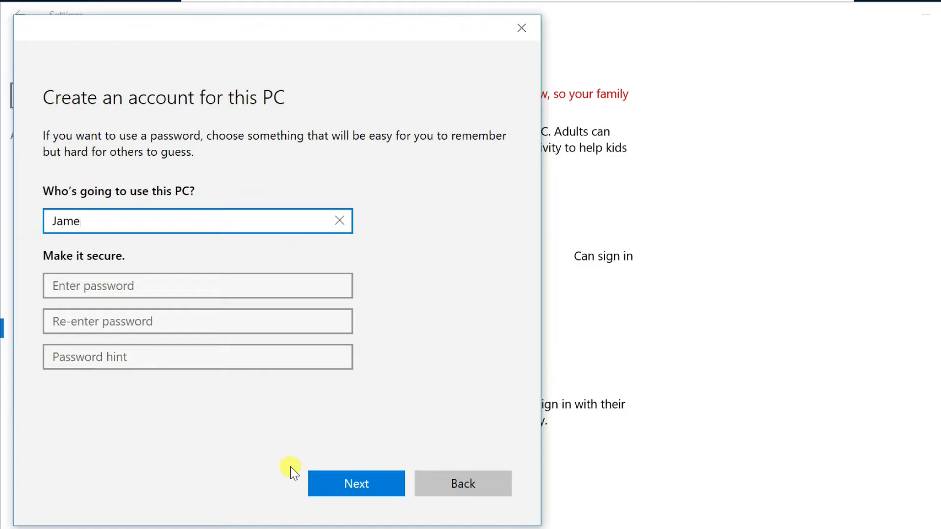
left_click(67, 286)
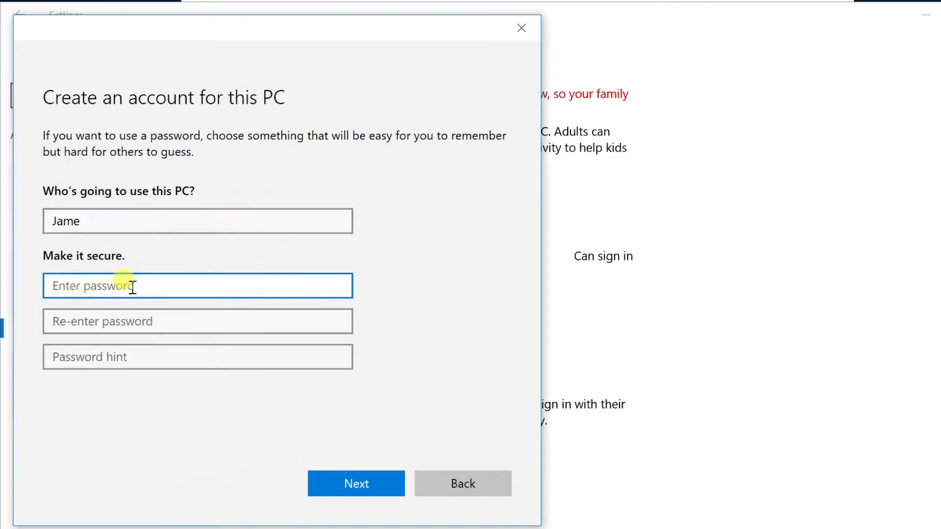
left_click(69, 319)
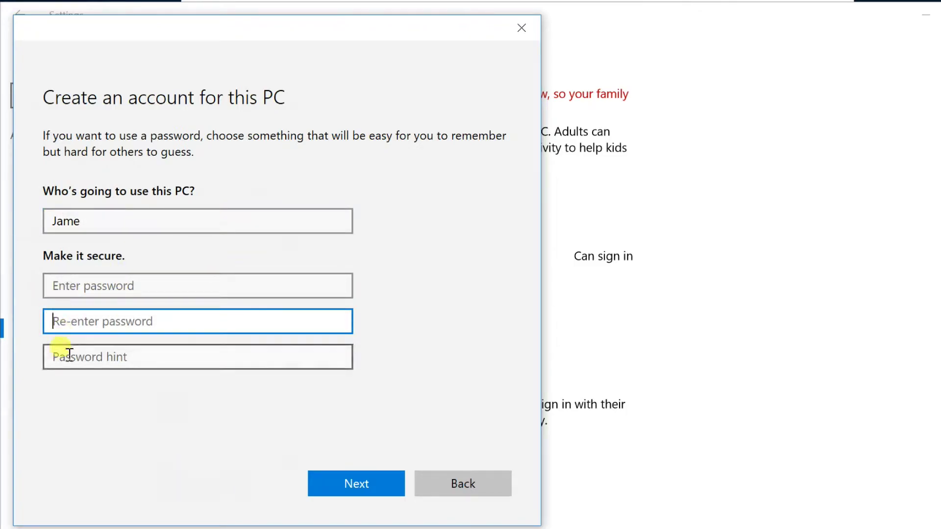
left_click(66, 285)
type("123")
left_click(63, 320)
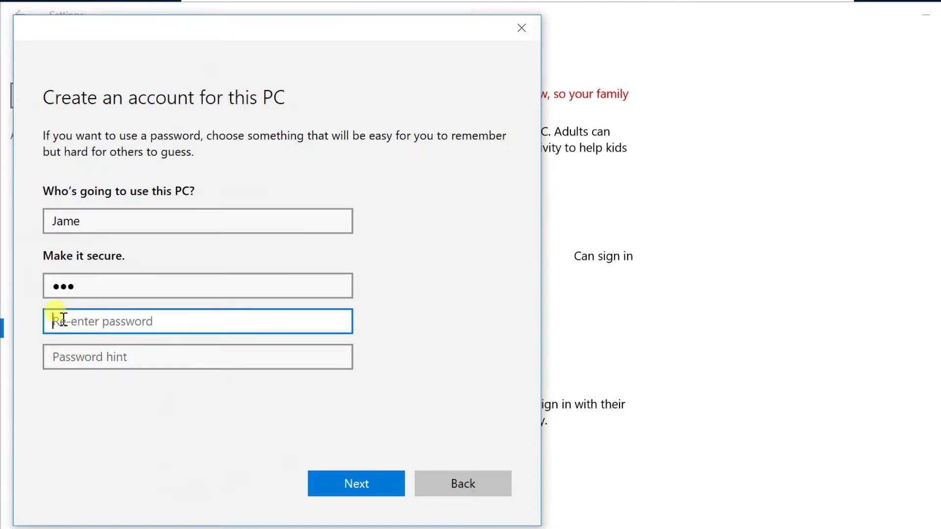
type("123")
left_click(51, 354)
type("3")
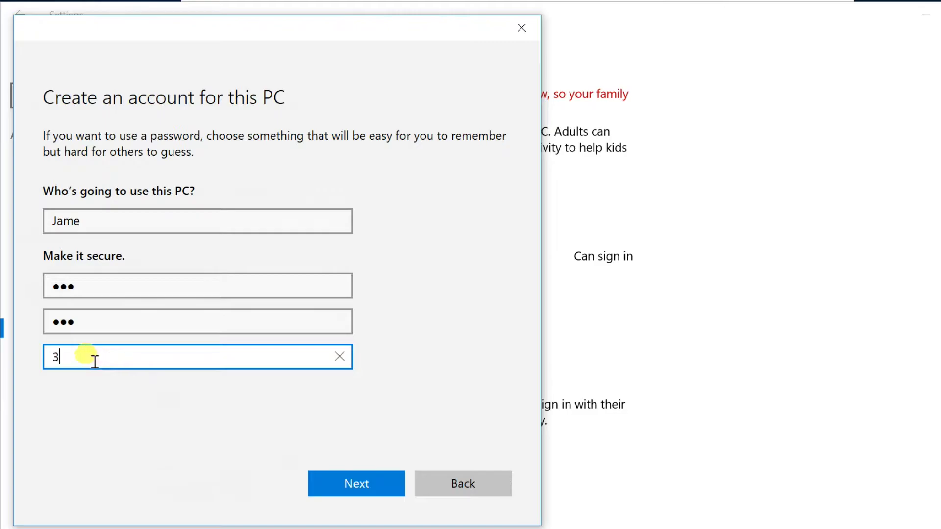
type("21")
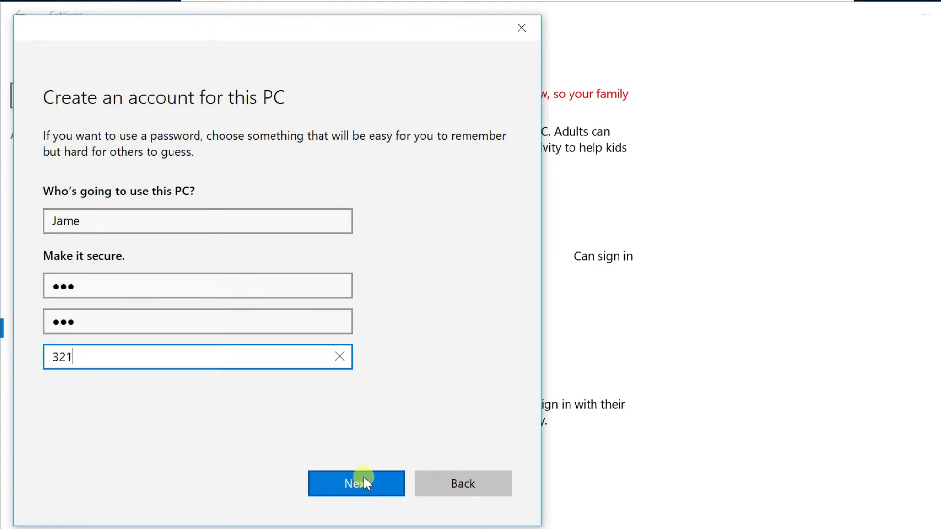
left_click(348, 481)
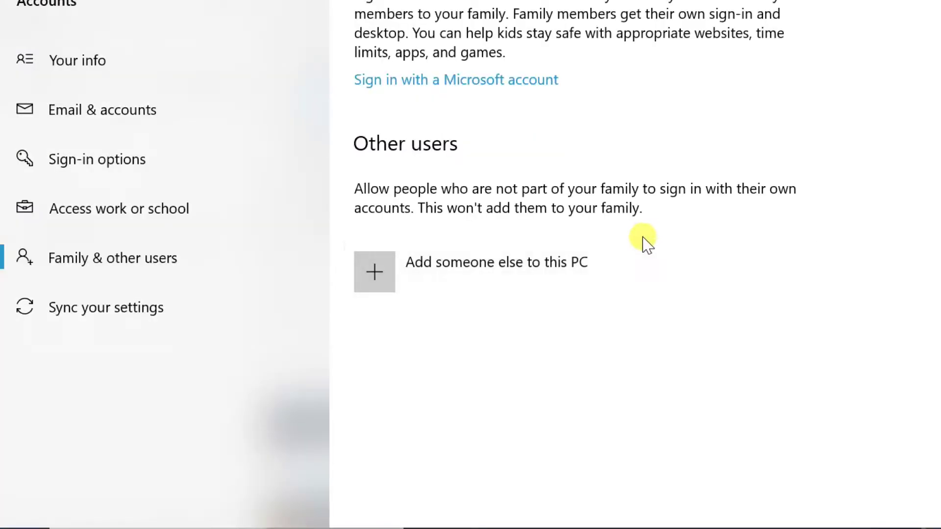
Choose Add someone else, no sign-in information, then add a user without a Microsoft account.
left_click(423, 274)
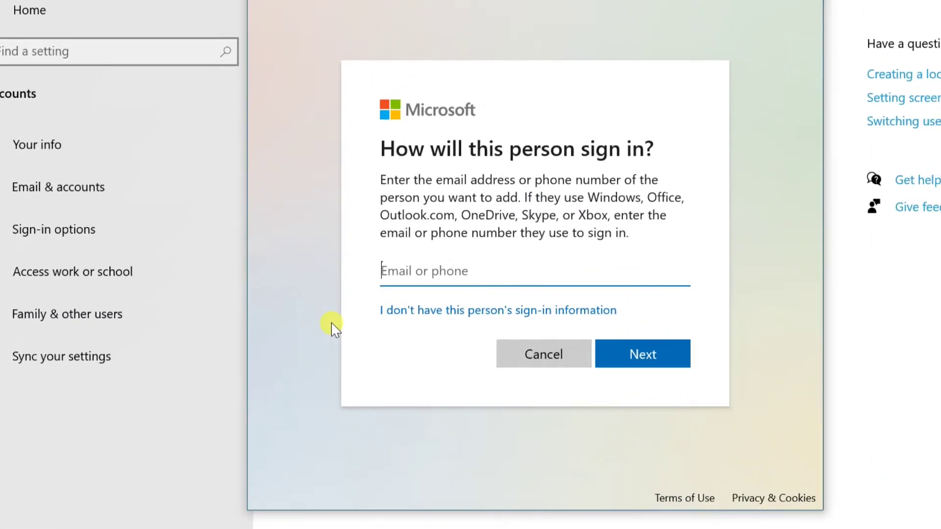
left_click(473, 314)
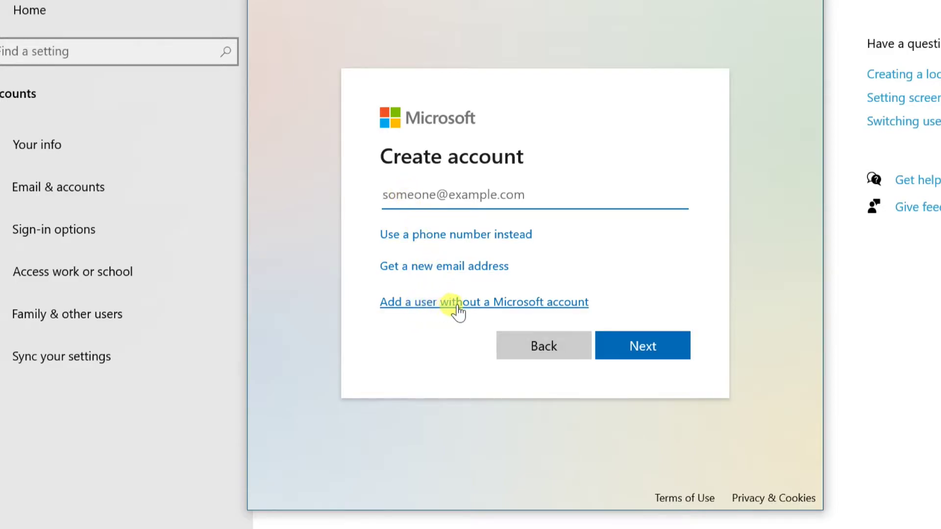
left_click(491, 304)
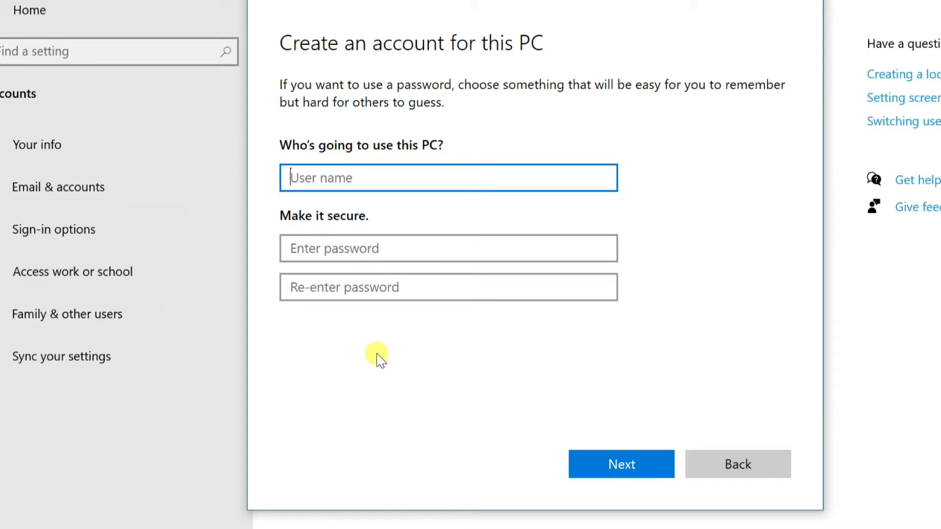
Enter user name Jame with a password and confirmation, then check the first security question list.
type("James")
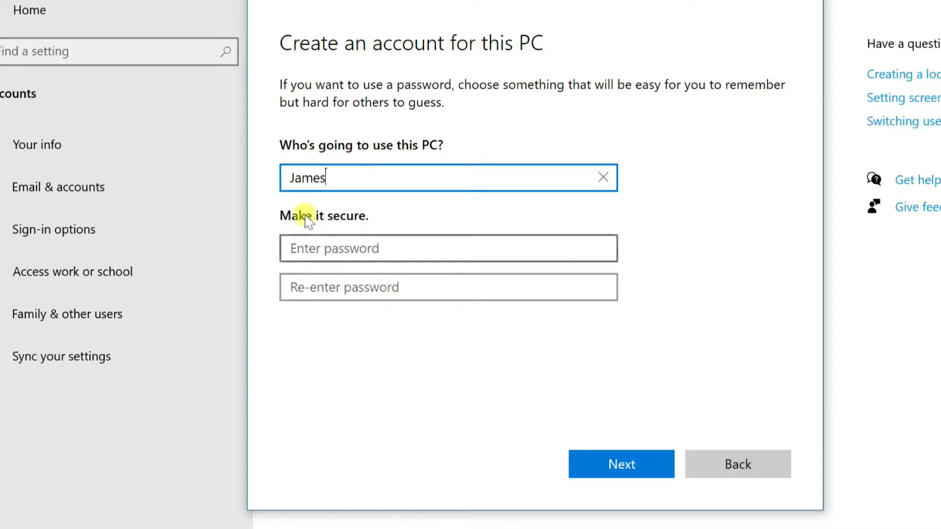
left_click(313, 241)
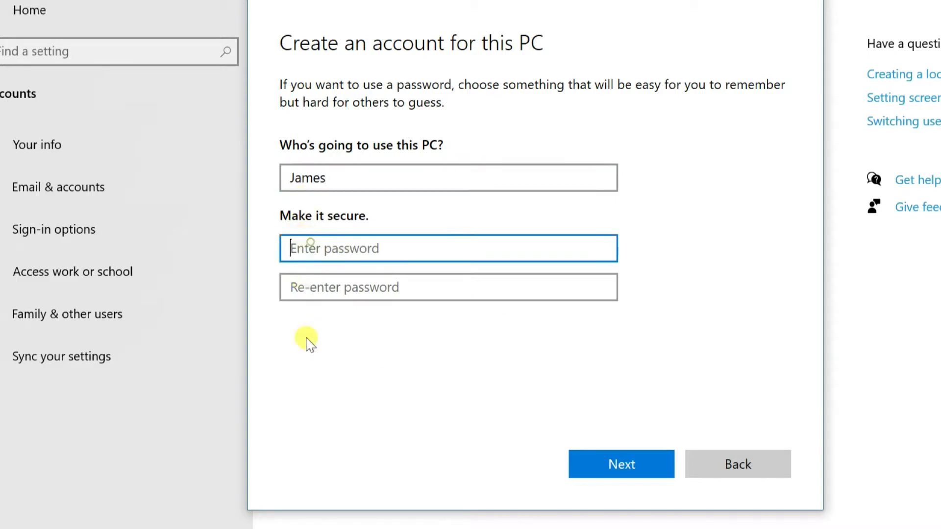
type("123")
left_click(314, 287)
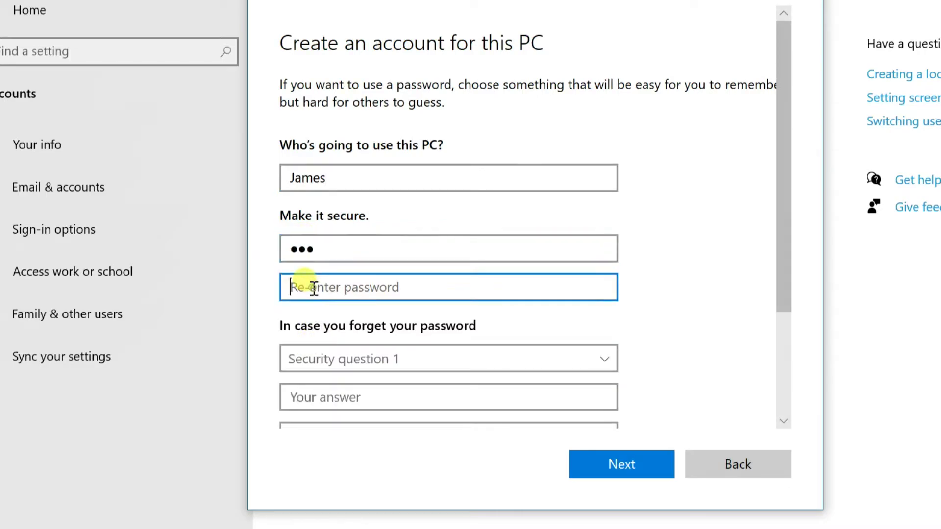
type("123")
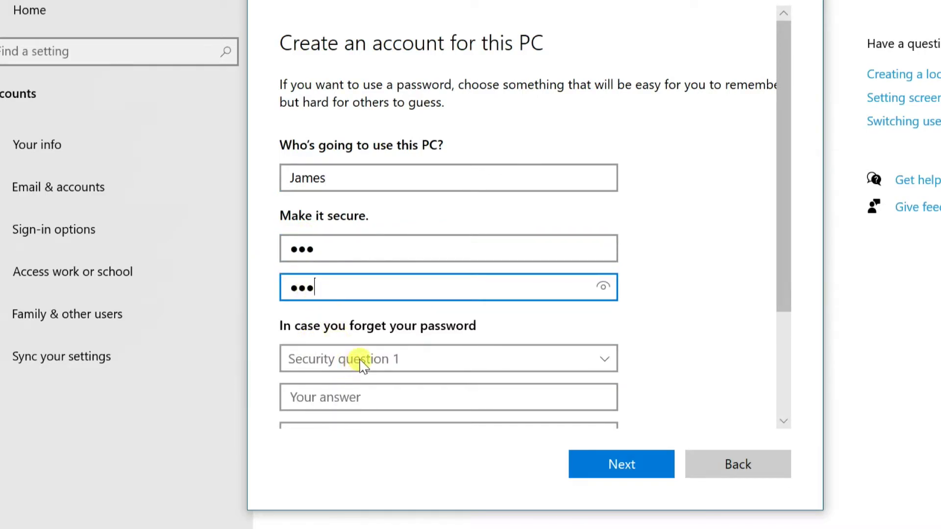
scroll(363, 365, "down", 3)
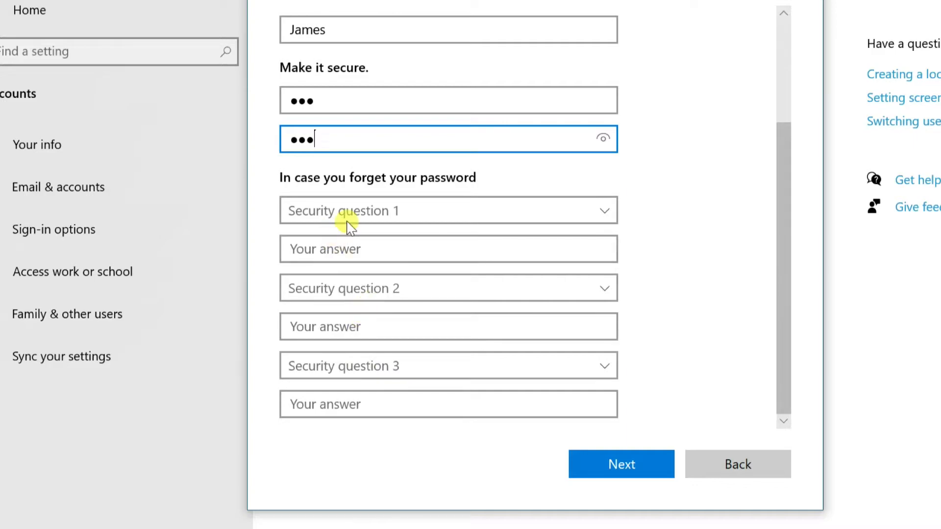
left_click(349, 216)
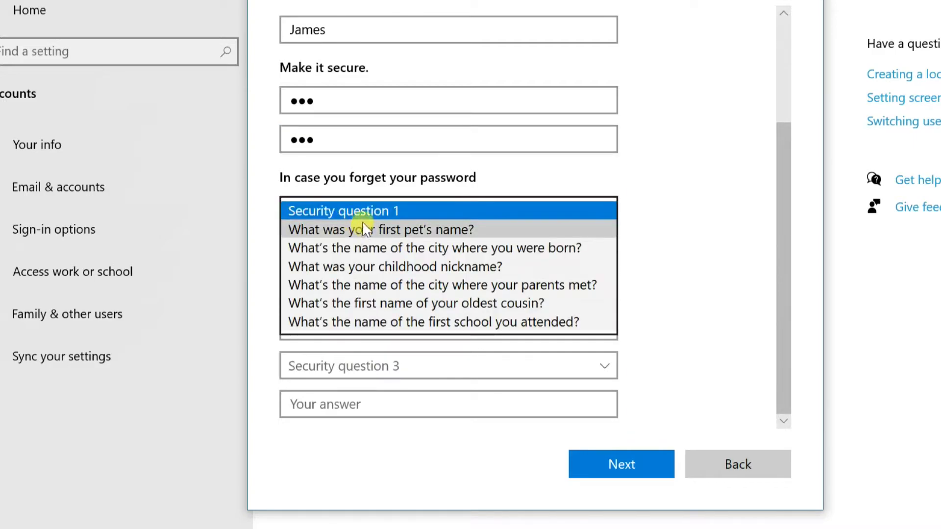
left_click(402, 195)
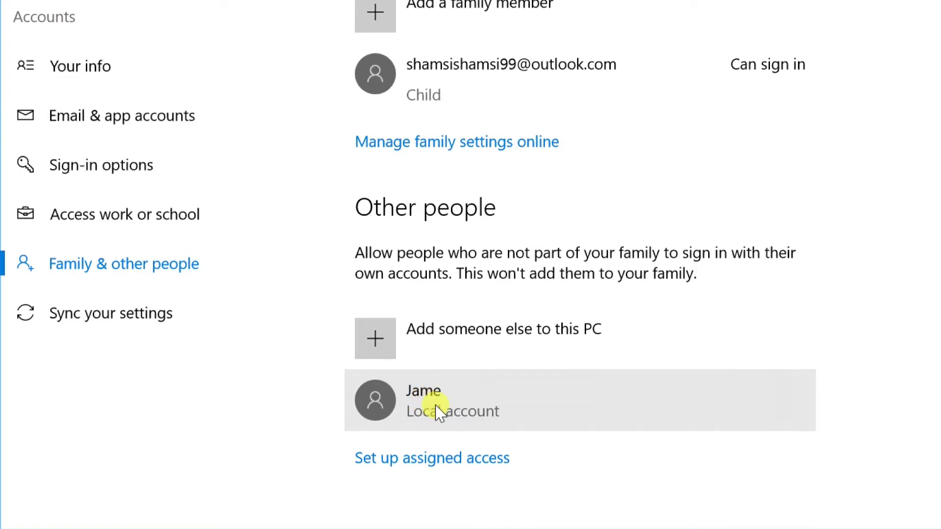
left_click(437, 412)
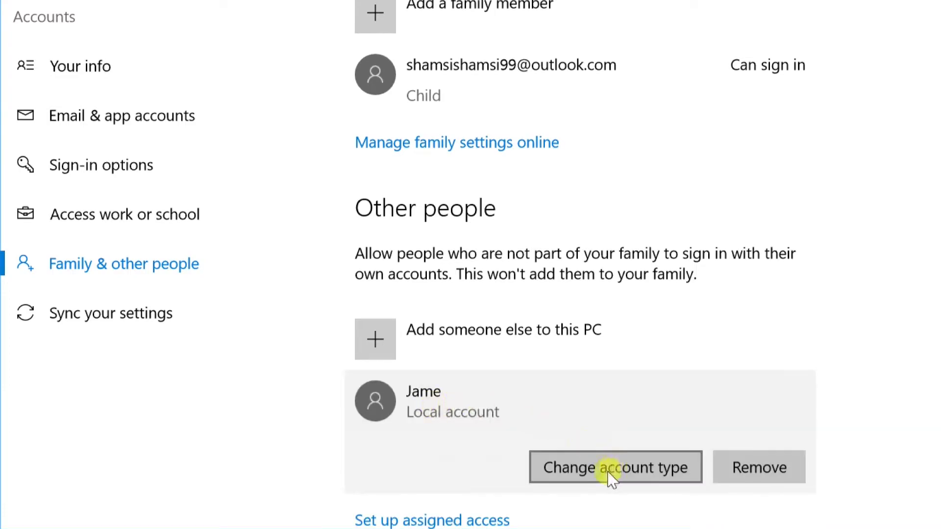
left_click(609, 472)
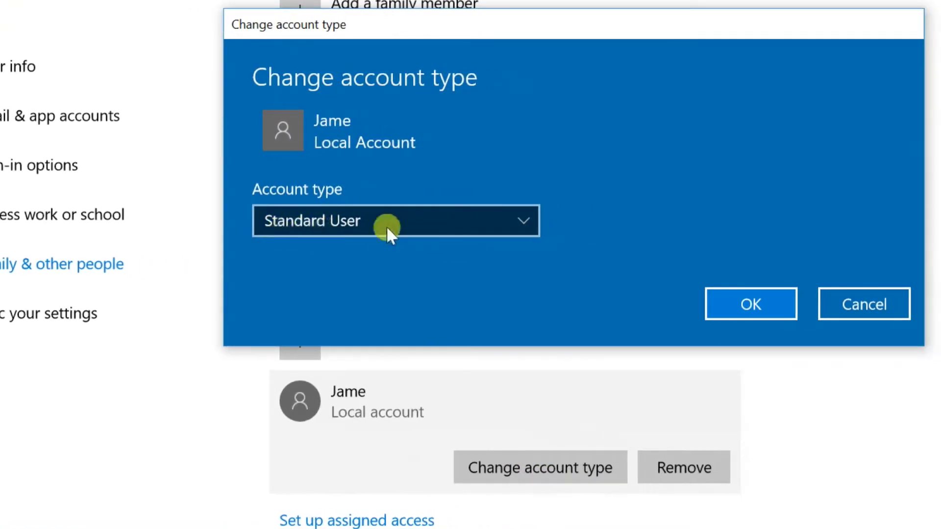
left_click(522, 215)
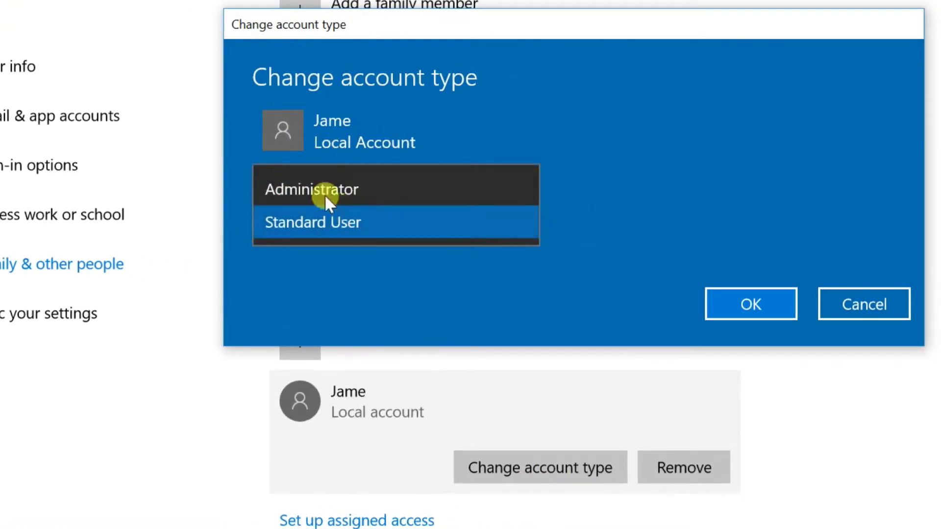
left_click(359, 186)
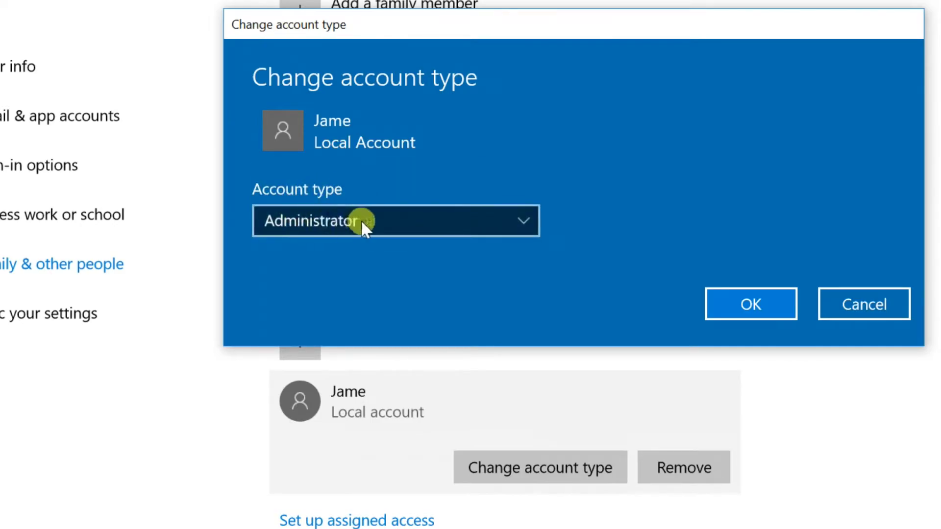
left_click(732, 306)
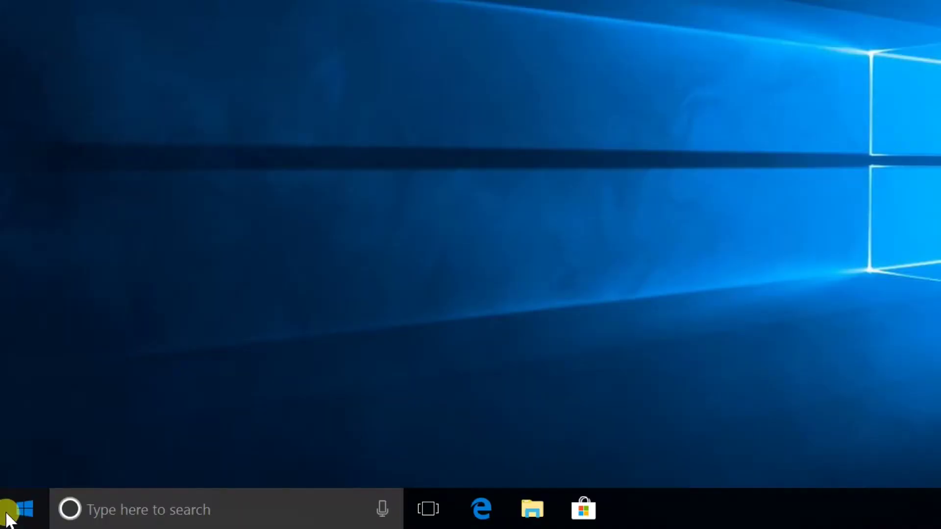
left_click(7, 509)
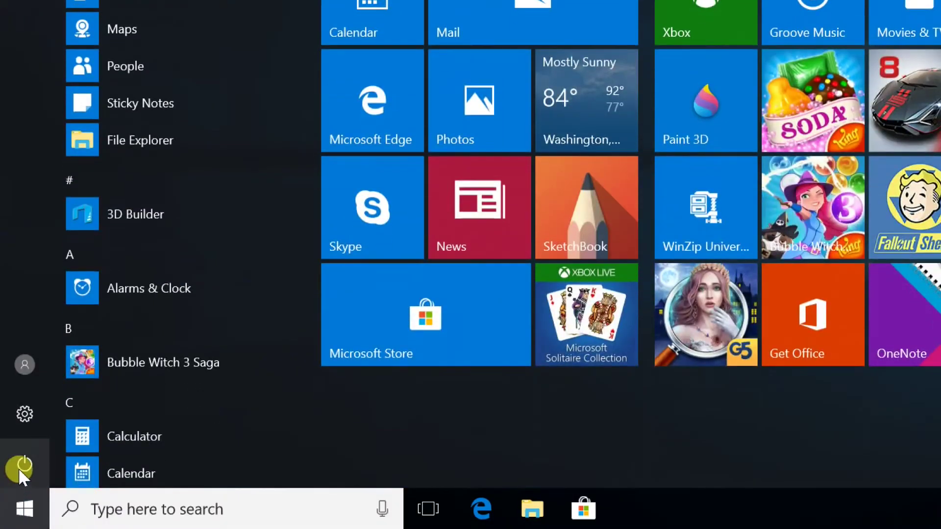
left_click(24, 370)
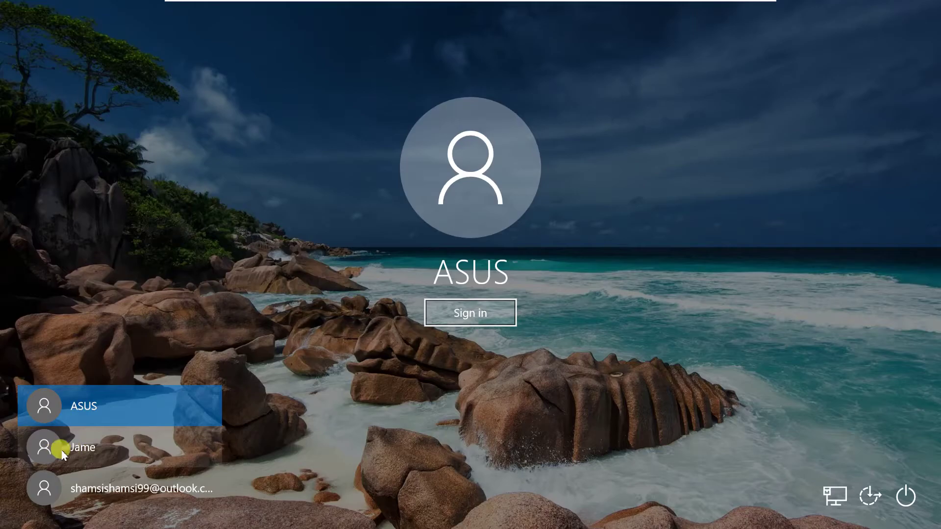
Select Jame on the lock screen, enter its password and sign in.
left_click(77, 455)
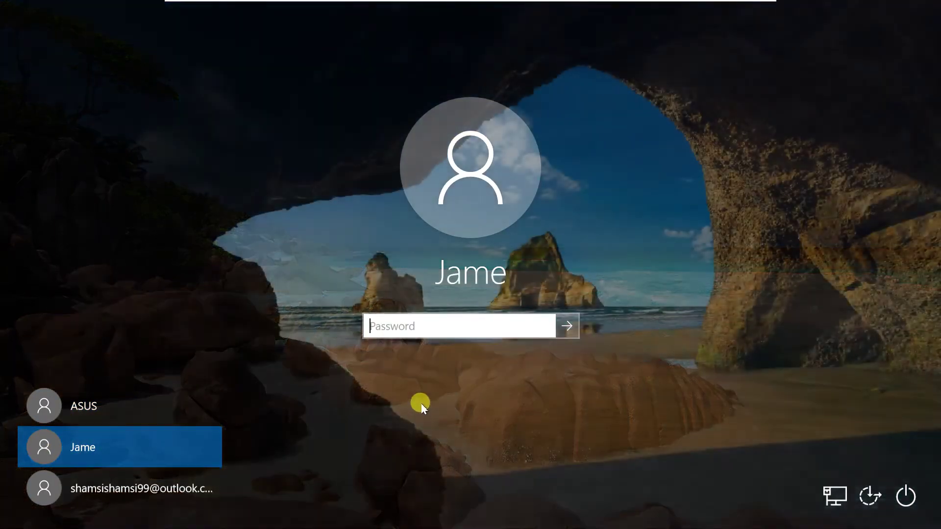
type("•••")
left_click(567, 326)
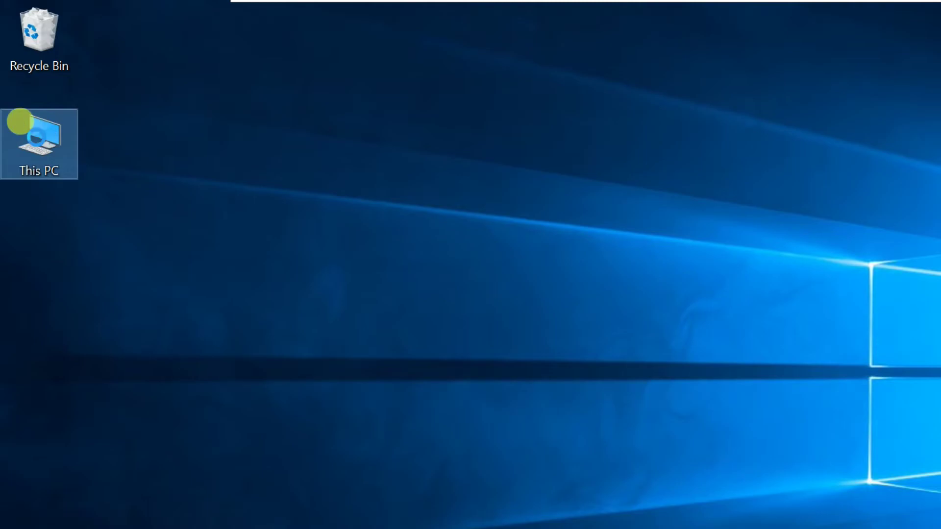
Open Computer Management from This PC and list Local Users and Groups > Users.
right_click(26, 100)
right_click(49, 132)
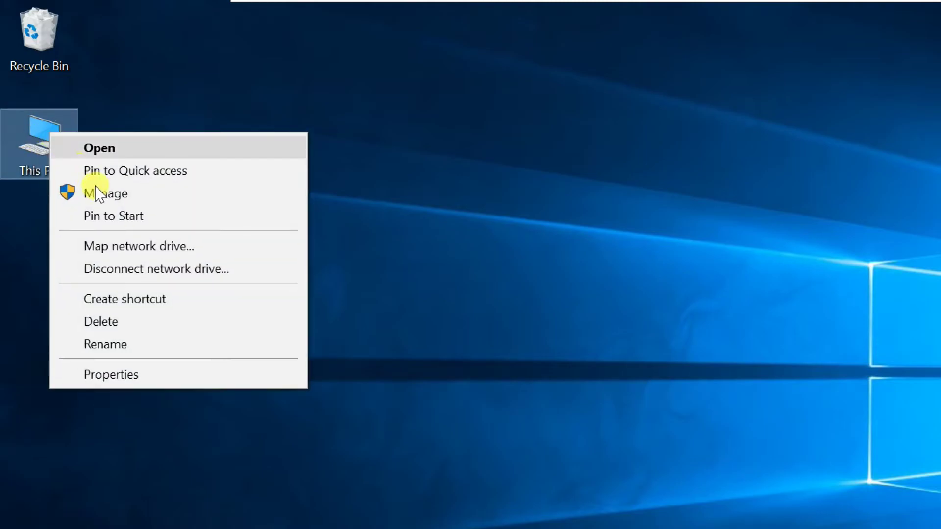
left_click(134, 197)
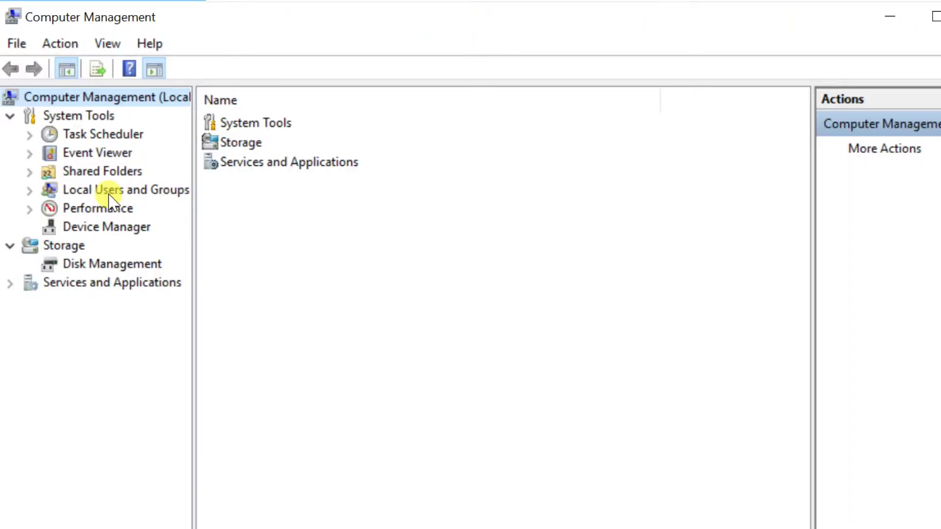
left_click(108, 194)
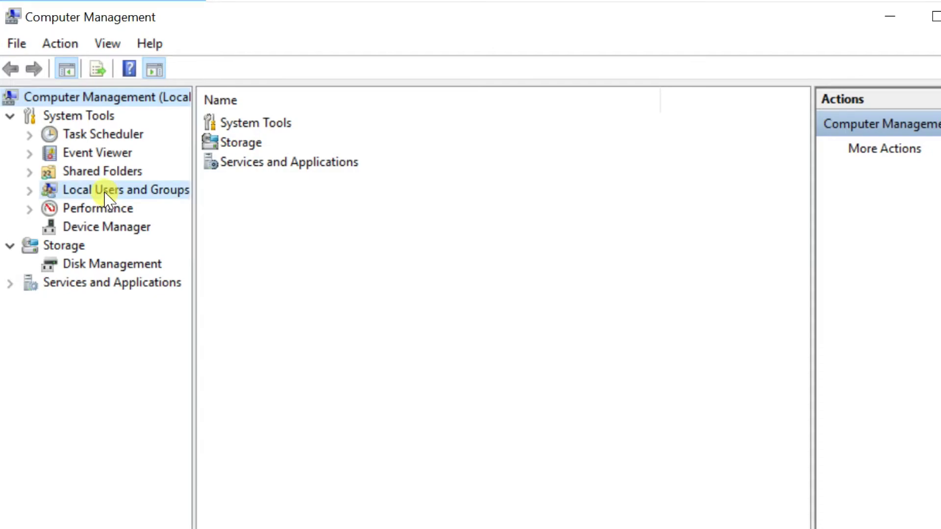
left_click(29, 191)
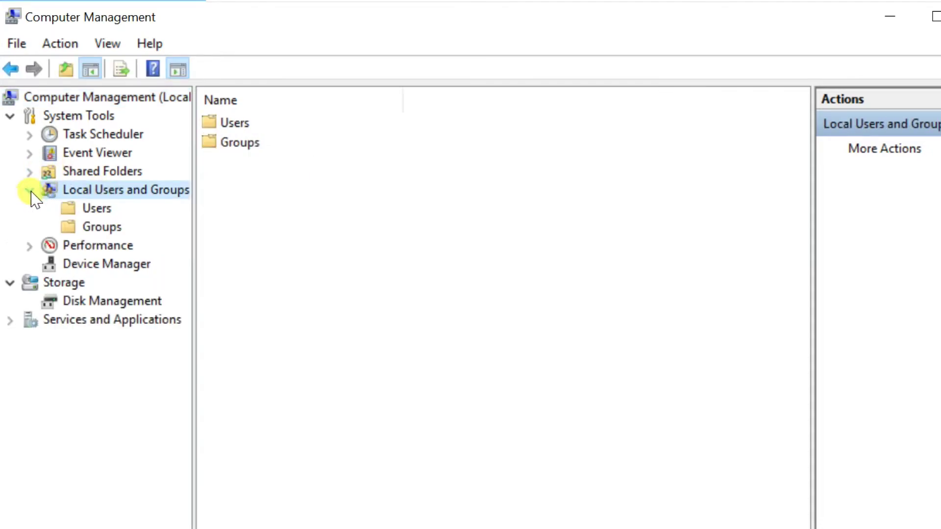
left_click(95, 210)
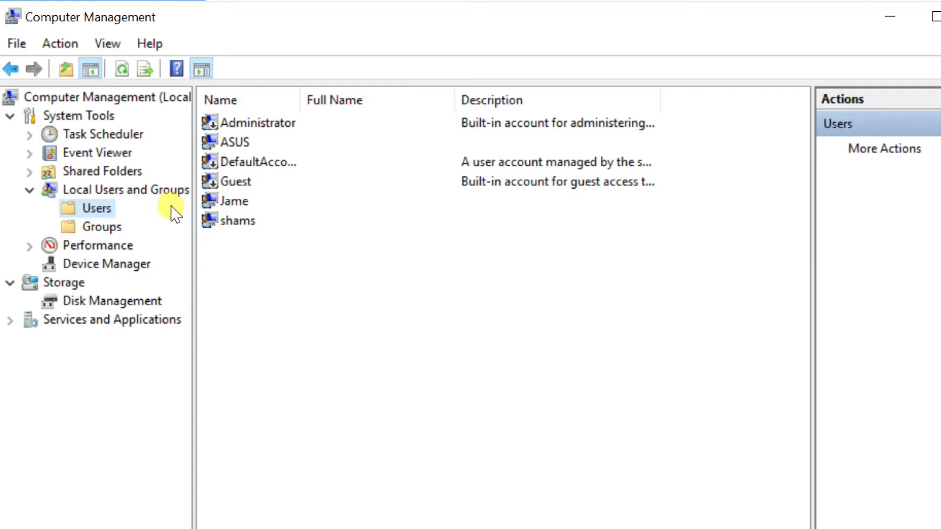
Create local user Jame2 with a password, unticking 'User must change password at next logon'.
right_click(249, 255)
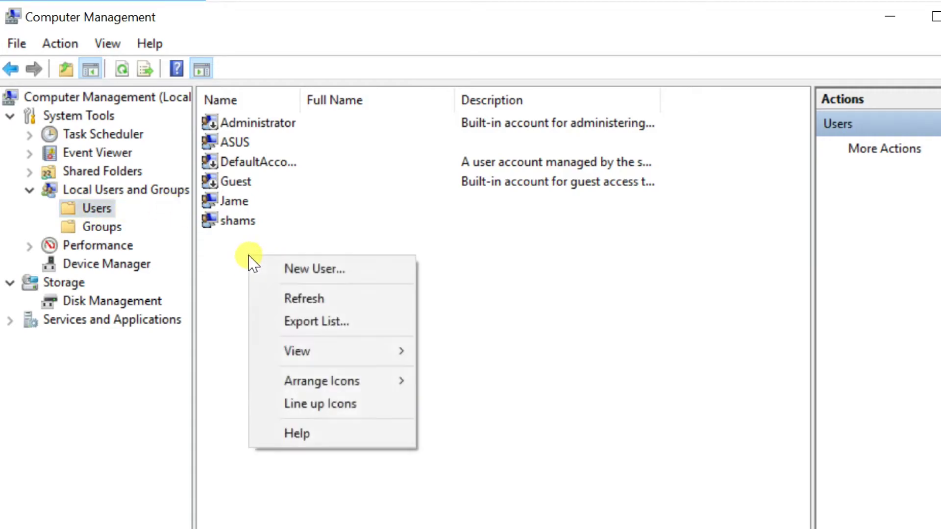
left_click(357, 269)
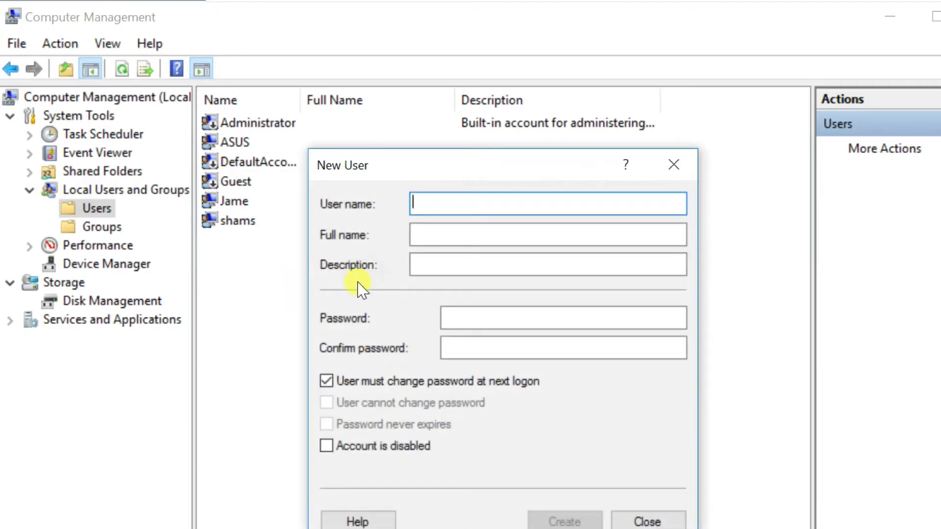
type("Jame2")
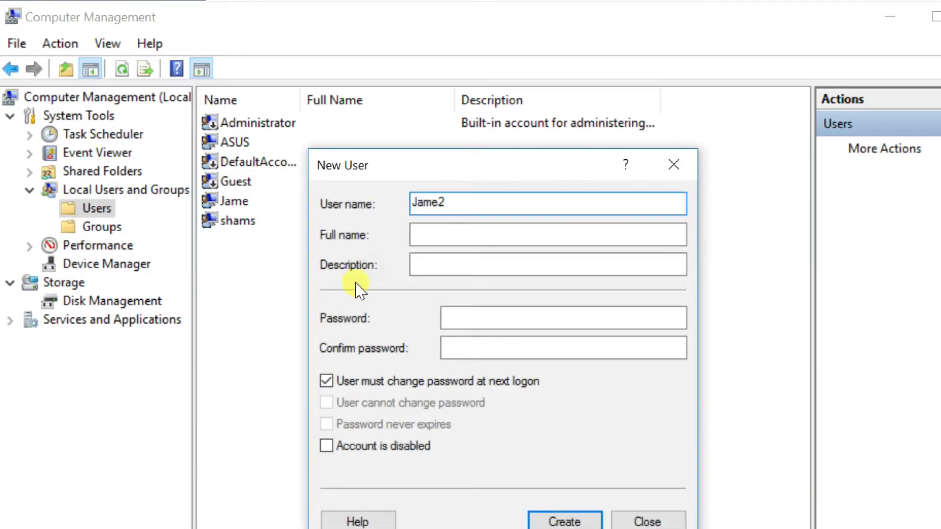
left_click(453, 319)
left_click(326, 381)
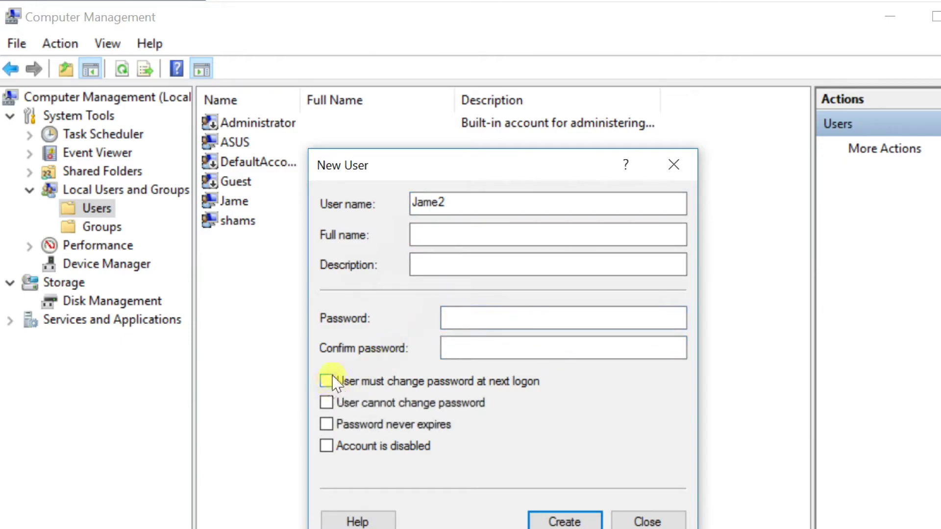
left_click(479, 319)
type("123")
left_click(466, 344)
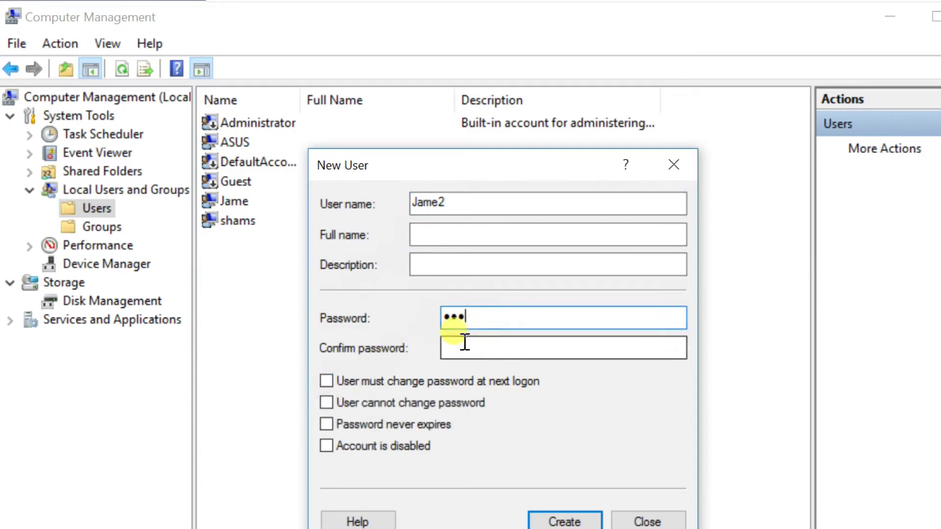
type("123")
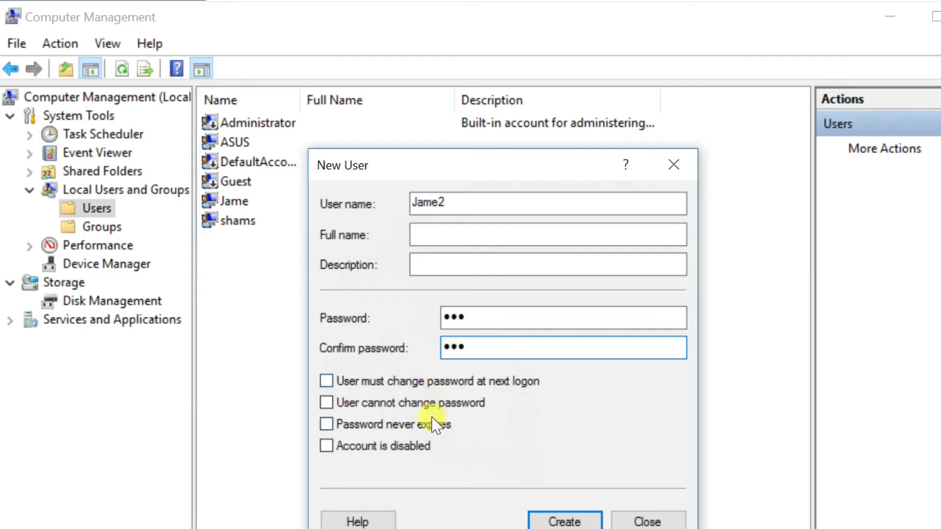
left_click(564, 522)
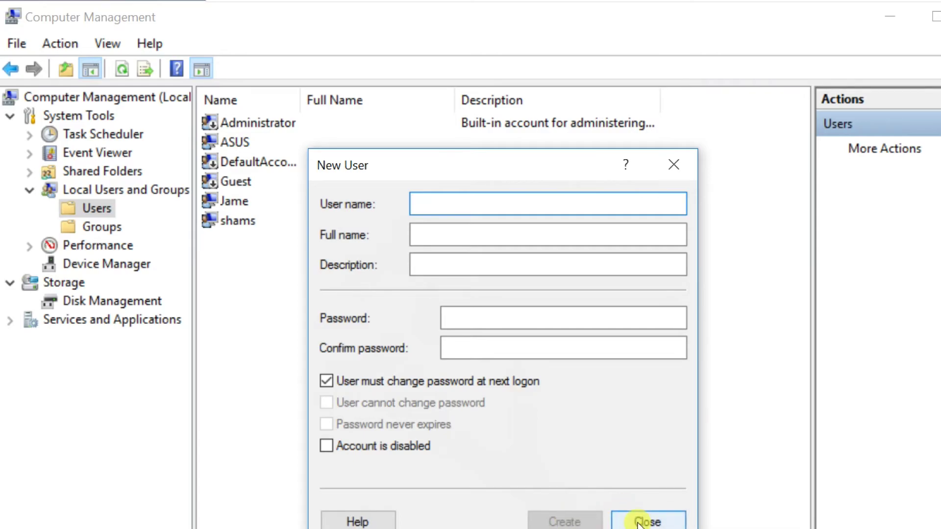
left_click(646, 521)
left_click(238, 222)
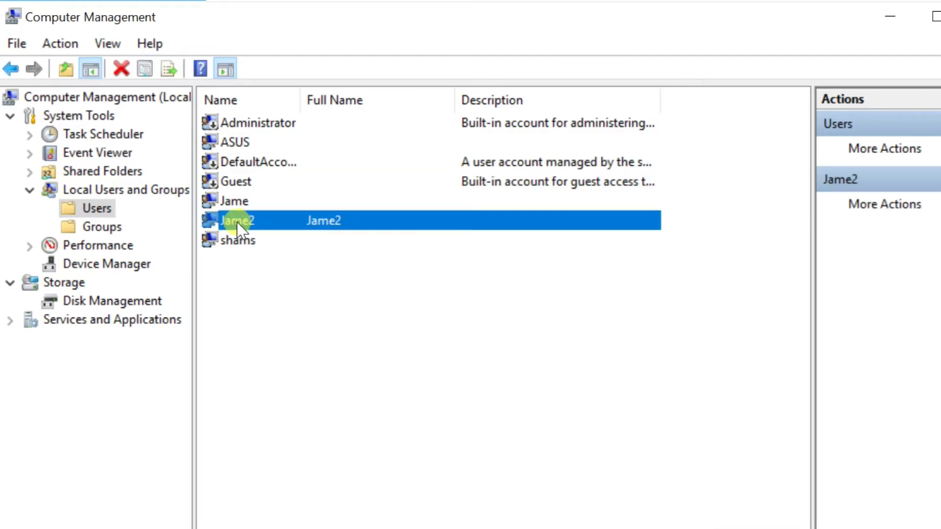
Add the Administrators group to Jame2's Member Of list in its Properties and apply.
right_click(238, 229)
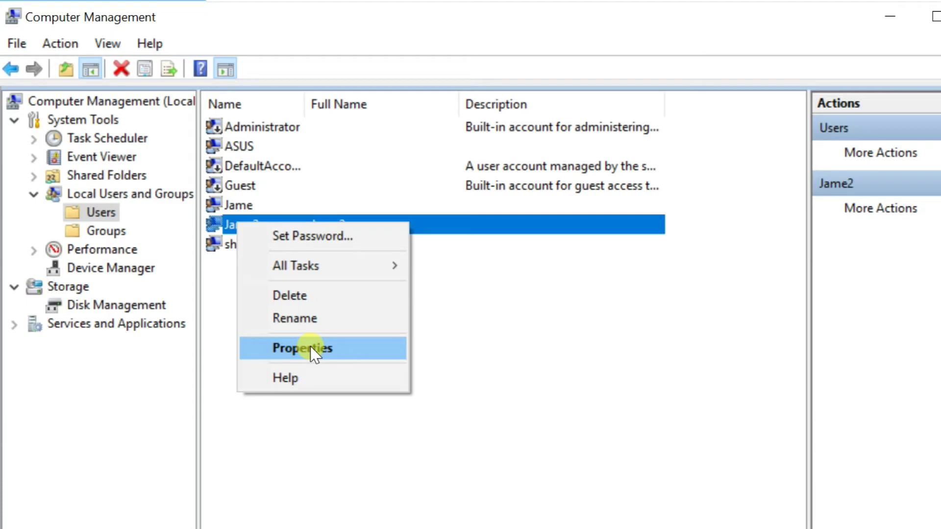
left_click(311, 348)
left_click(399, 167)
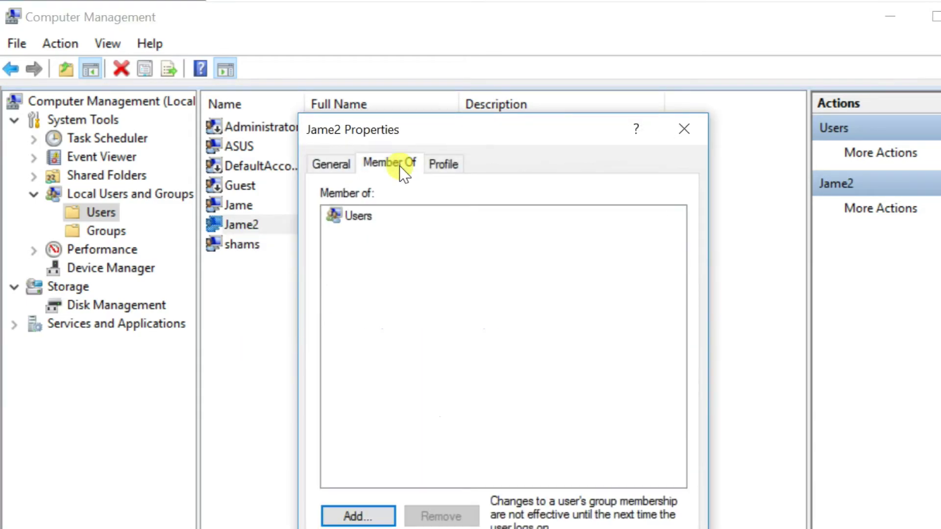
left_click(357, 516)
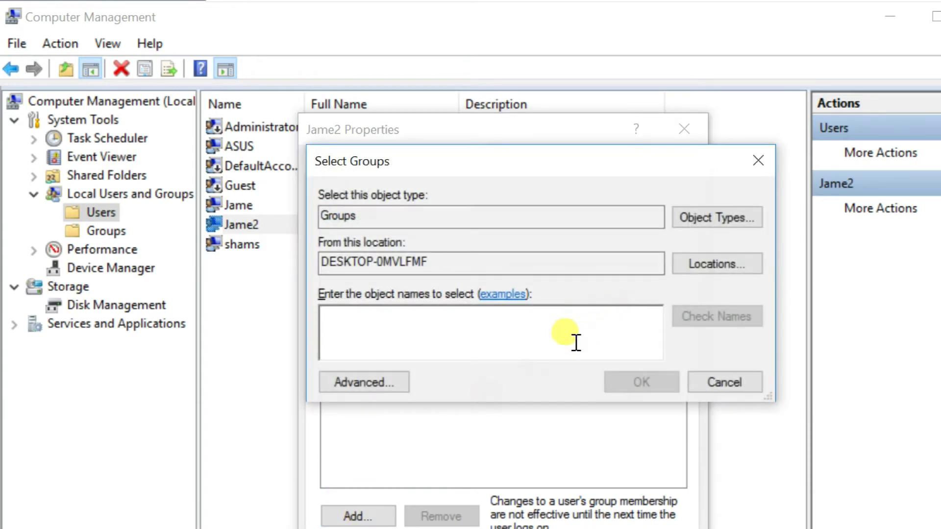
left_click(371, 384)
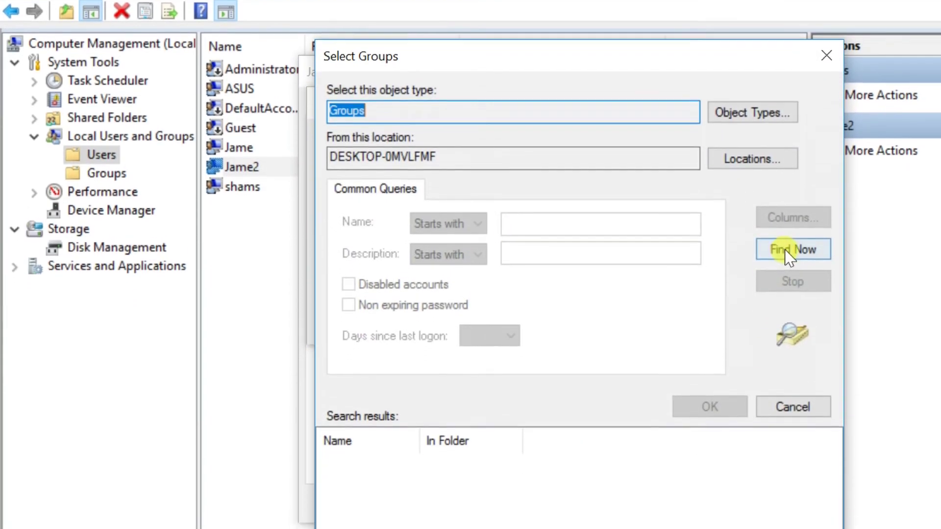
left_click(791, 312)
left_click_drag(409, 406, 583, 392)
left_click(356, 433)
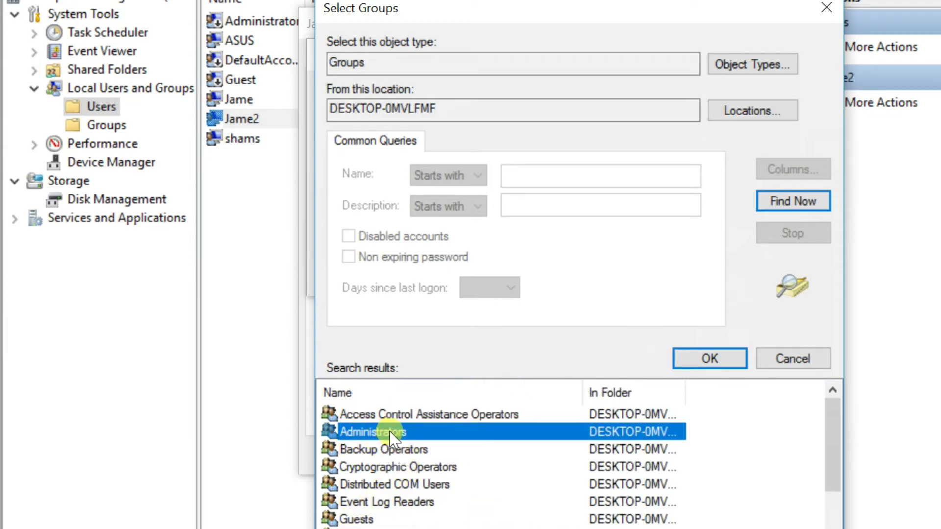
left_click(712, 359)
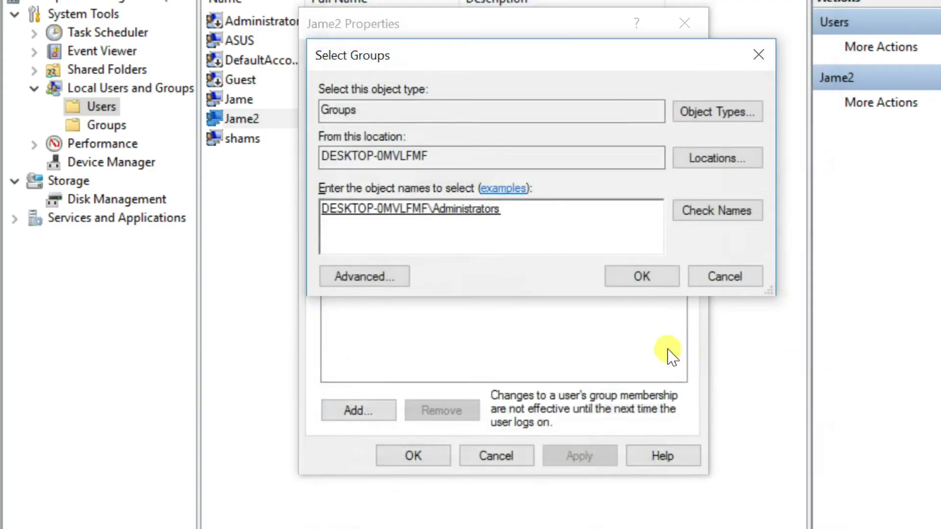
left_click(642, 277)
left_click(592, 457)
left_click(424, 455)
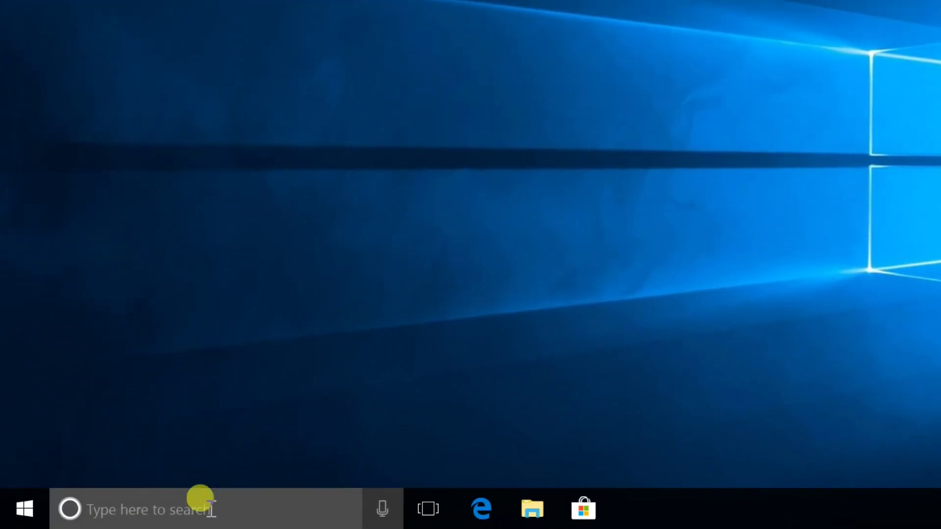
Search for 'control' and open Control Panel.
left_click(211, 510)
type("c")
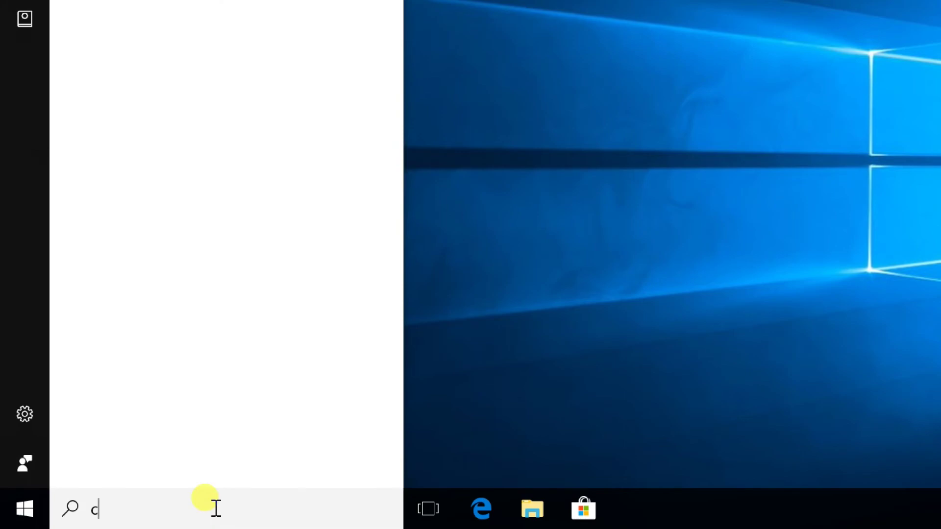
type("ontrol")
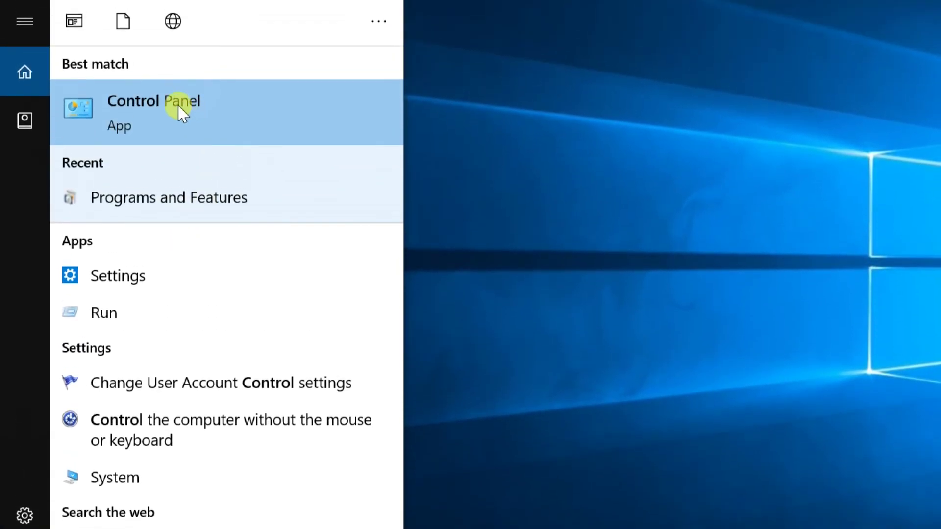
left_click(182, 112)
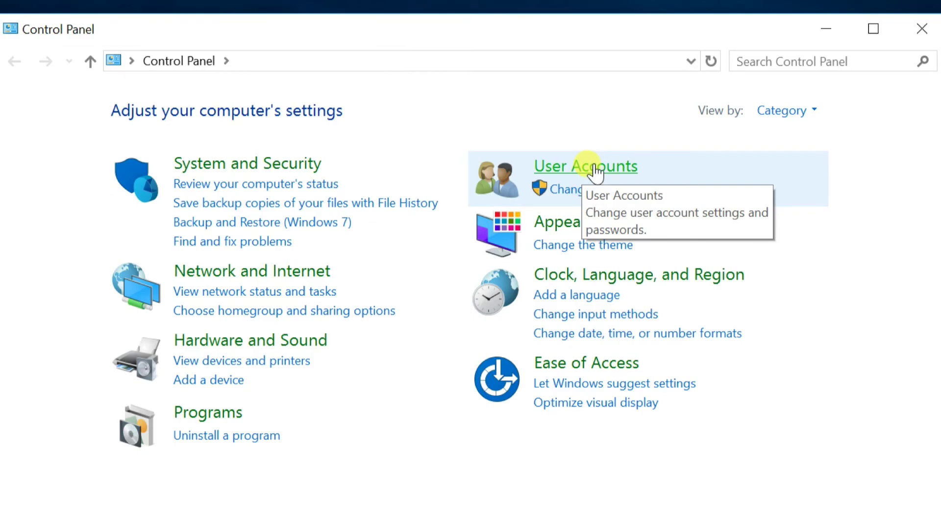
Show User Accounts' Manage Accounts list confirming Jame and Jame2 as local Administrators, then choose Add a new user in PC settings.
left_click(595, 168)
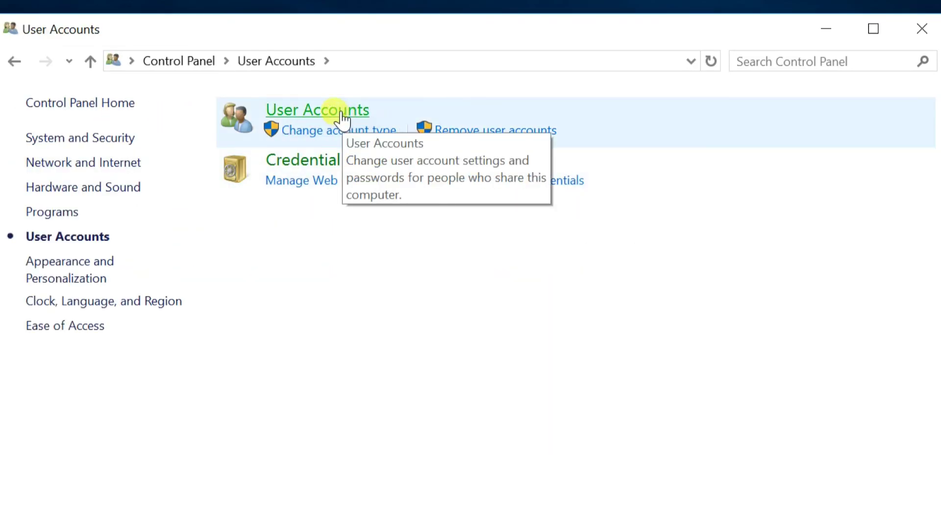
left_click(297, 110)
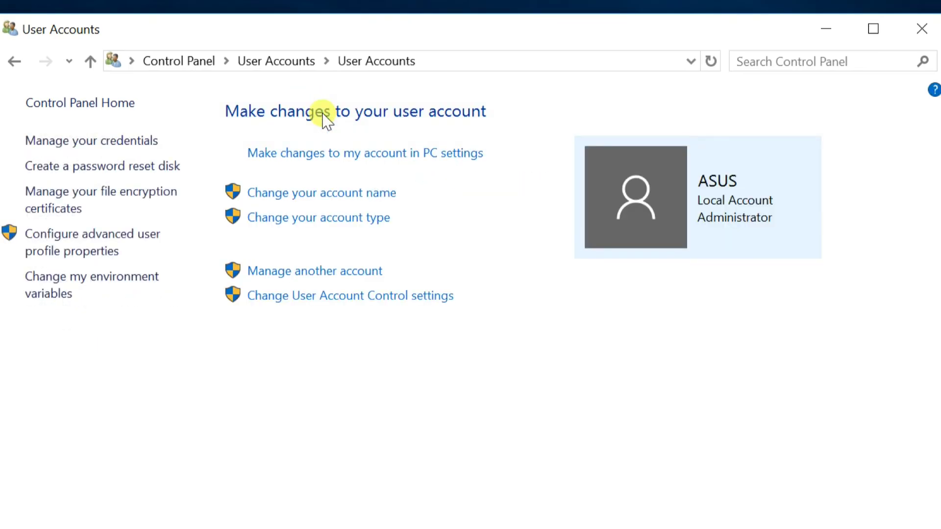
left_click(279, 275)
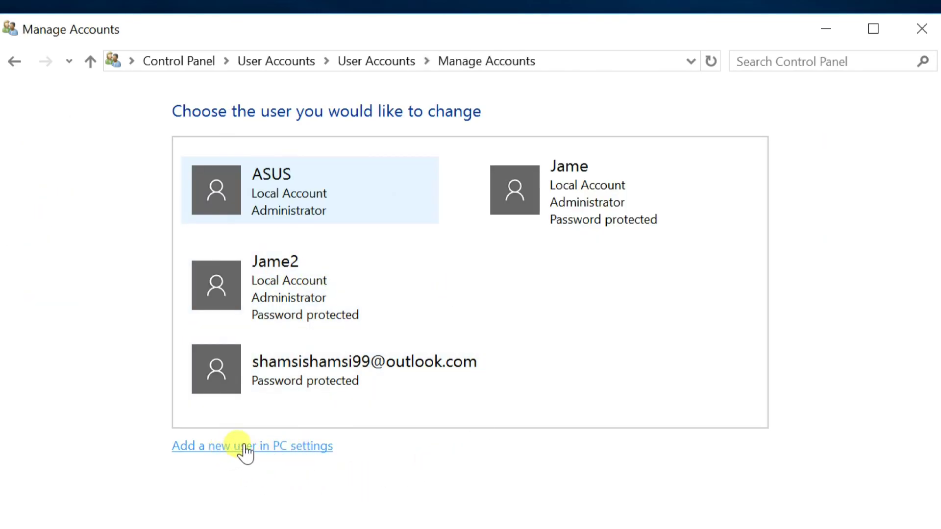
left_click(230, 445)
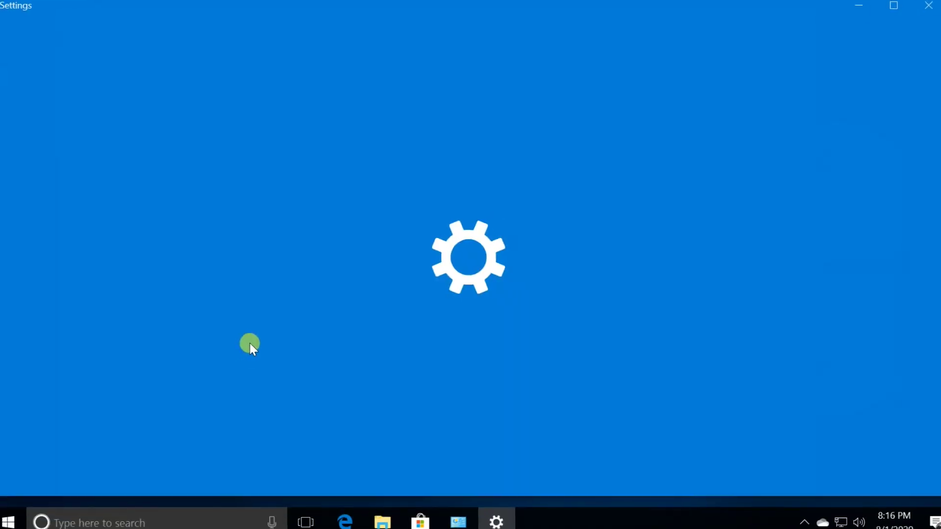
Scroll to Other people, where Jame and Jame2 appear as Administrator - Local account.
scroll(255, 336, "down", 3)
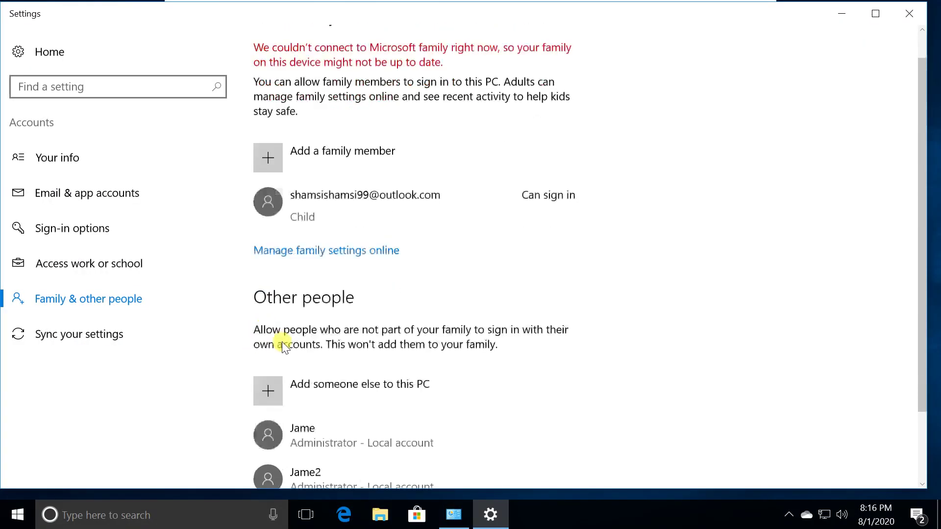